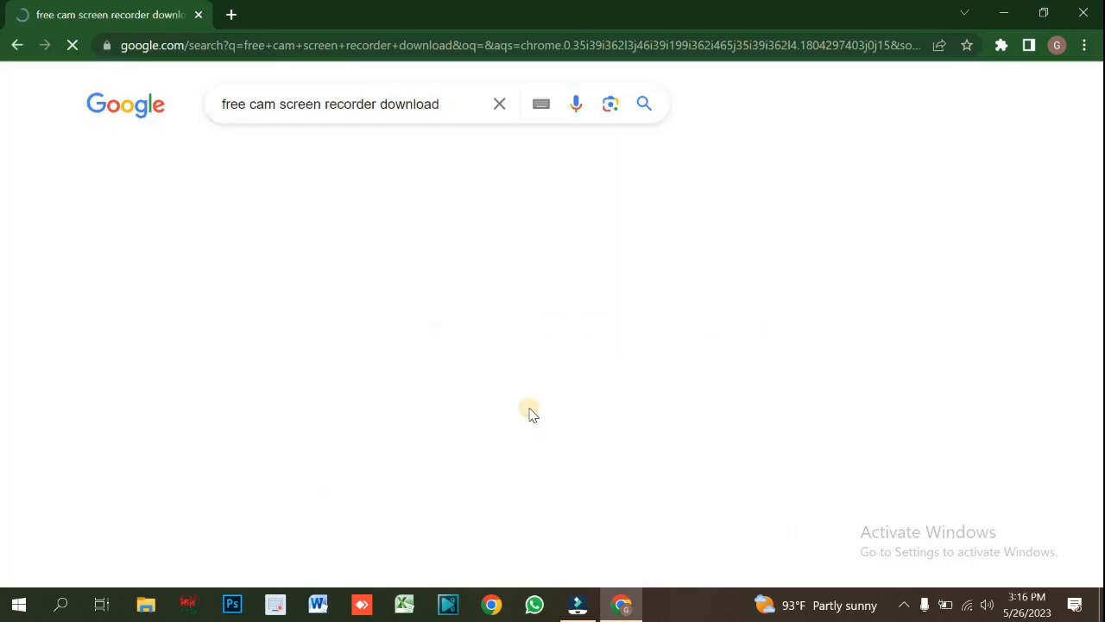
- Open the Free Cam website freescreenrecording.com from the search results and try to download the program without entering an email
{"action": "left_click", "coordinate": [231, 265]}
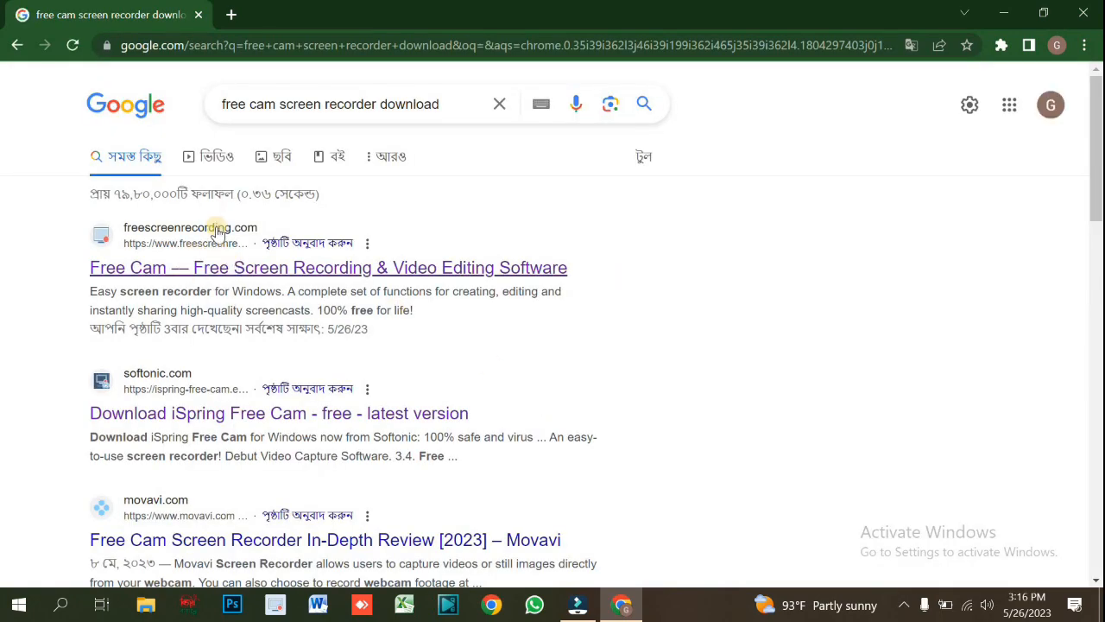
{"action": "left_click", "coordinate": [231, 268]}
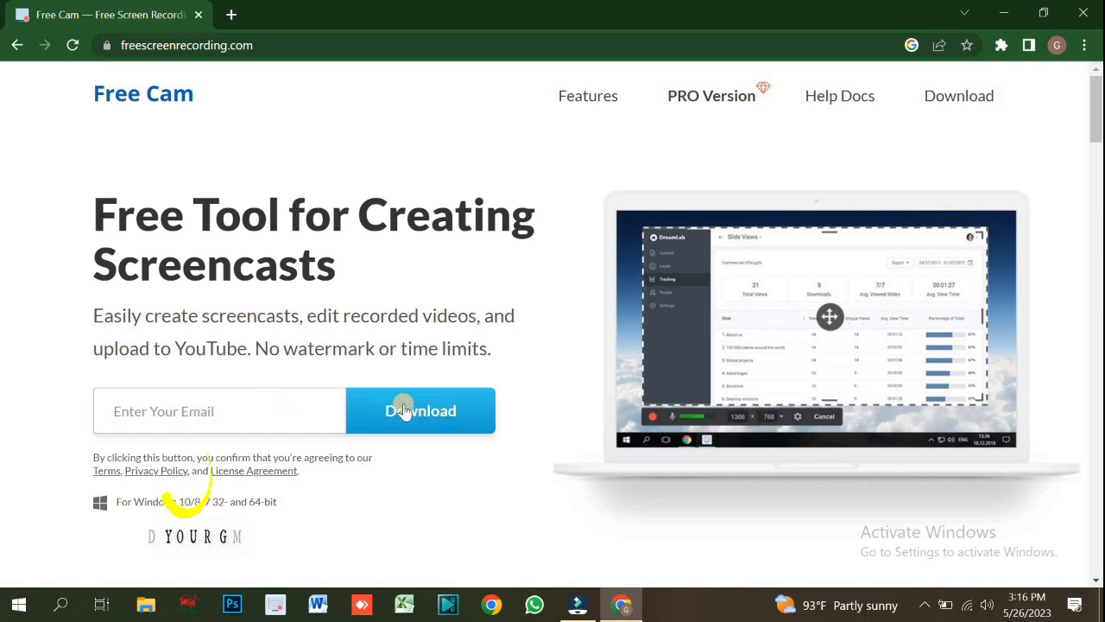
{"action": "left_click", "coordinate": [397, 412]}
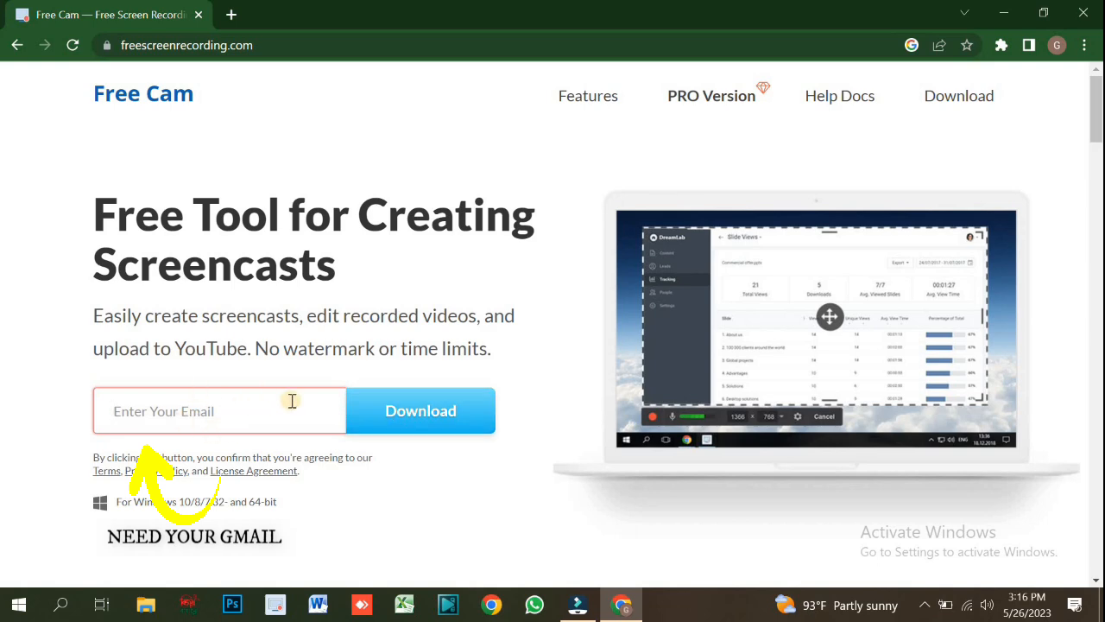
- Read through the Free Cam home page sections on screen recording, video fine-tuning, sharing and the Pro version
{"action": "scroll", "coordinate": [291, 406], "scroll_direction": "down", "scroll_amount": 2}
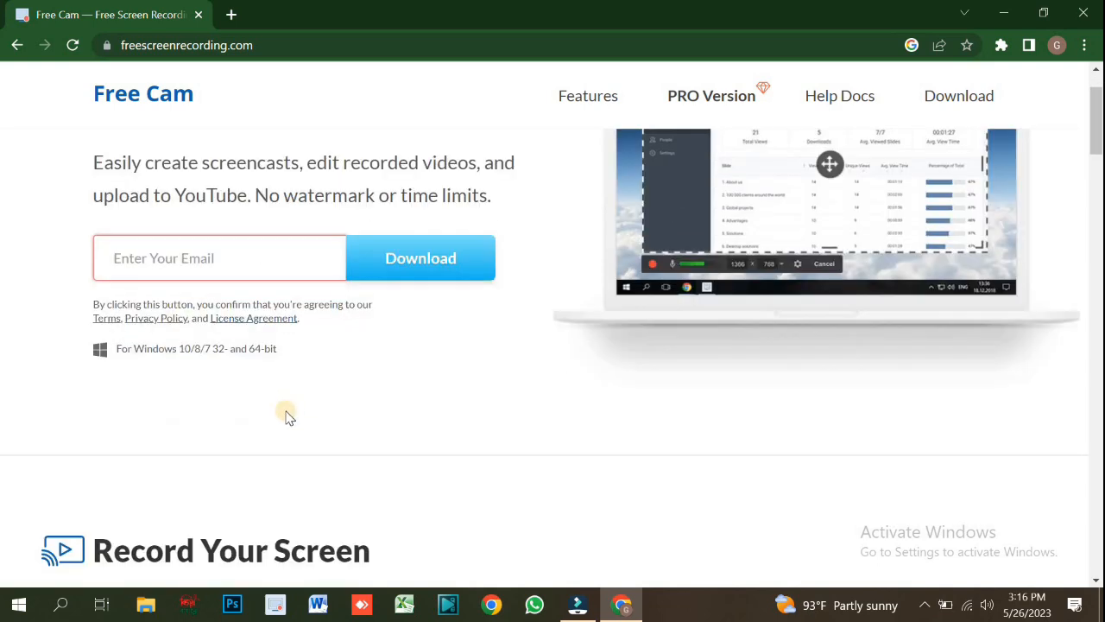
{"action": "scroll", "coordinate": [290, 417], "scroll_direction": "down", "scroll_amount": 3}
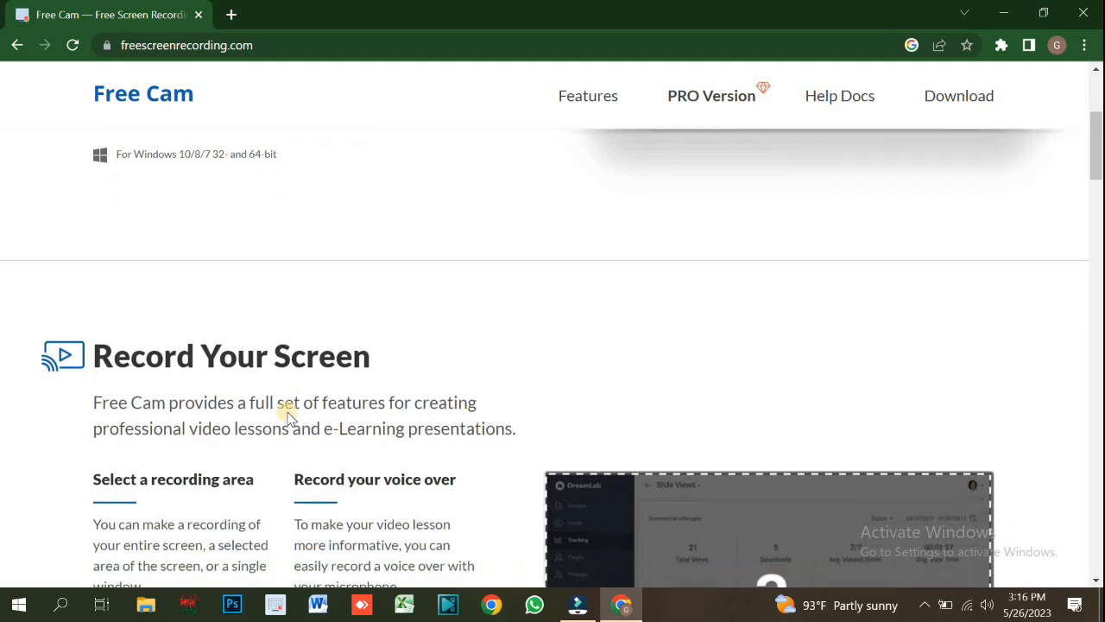
{"action": "scroll", "coordinate": [289, 417], "scroll_direction": "down", "scroll_amount": 1}
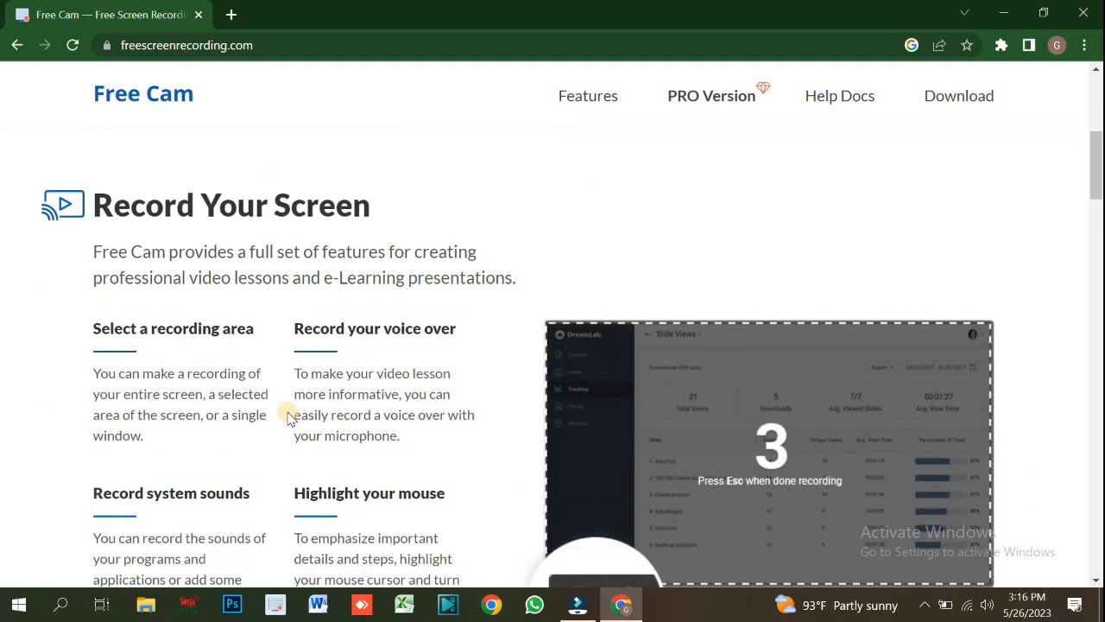
{"action": "scroll", "coordinate": [289, 417], "scroll_direction": "down", "scroll_amount": 1}
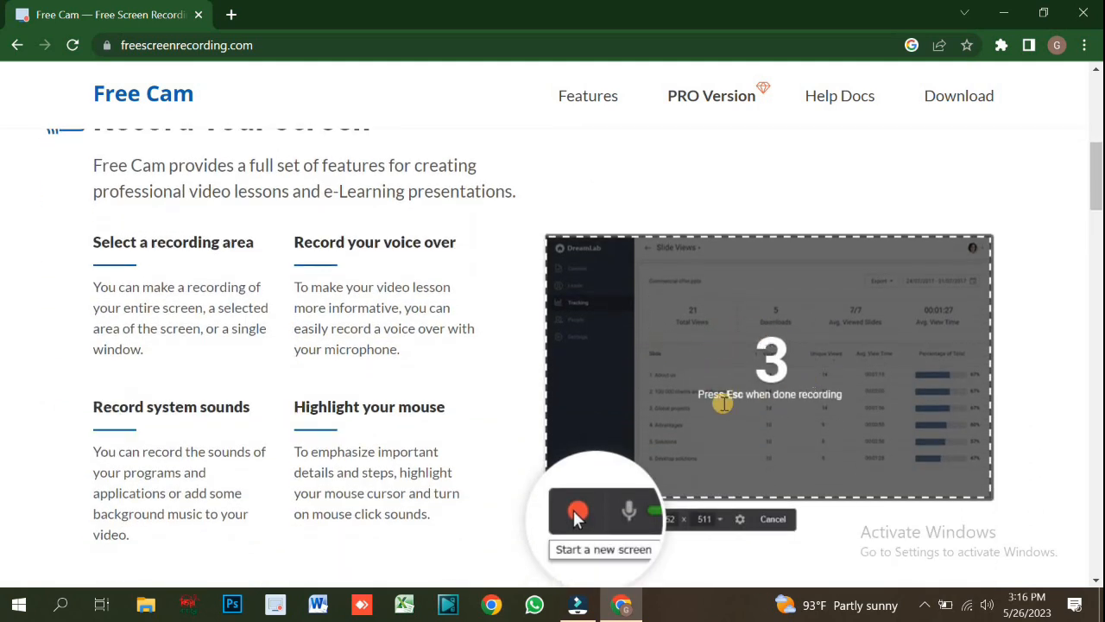
{"action": "scroll", "coordinate": [460, 429], "scroll_direction": "down", "scroll_amount": 2}
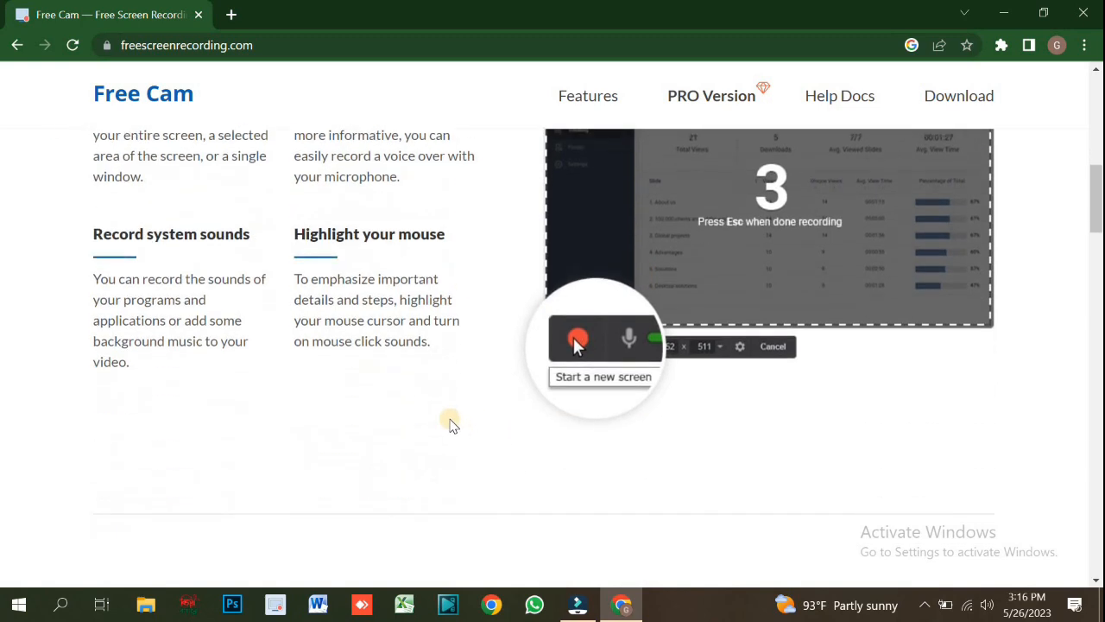
{"action": "scroll", "coordinate": [433, 415], "scroll_direction": "down", "scroll_amount": 5}
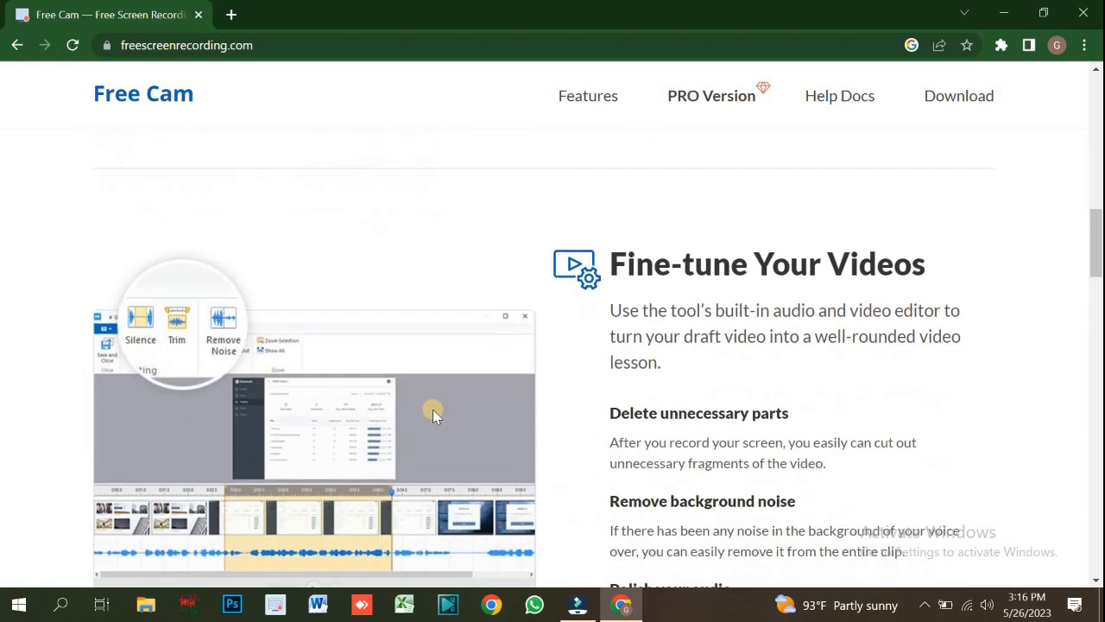
{"action": "scroll", "coordinate": [434, 415], "scroll_direction": "down", "scroll_amount": 2}
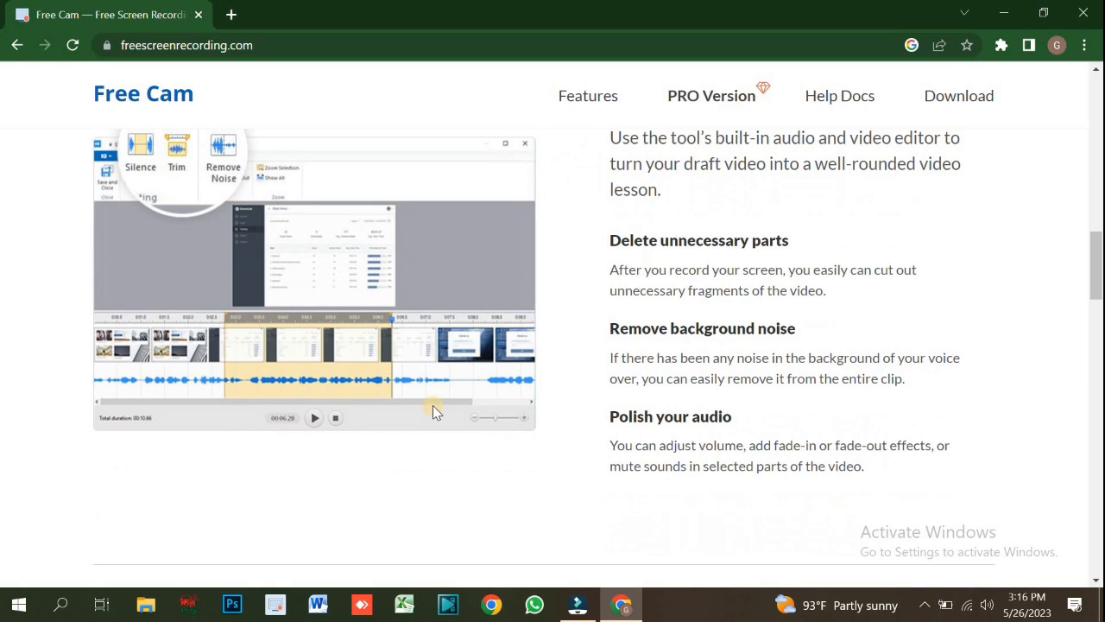
{"action": "scroll", "coordinate": [388, 418], "scroll_direction": "down", "scroll_amount": 5}
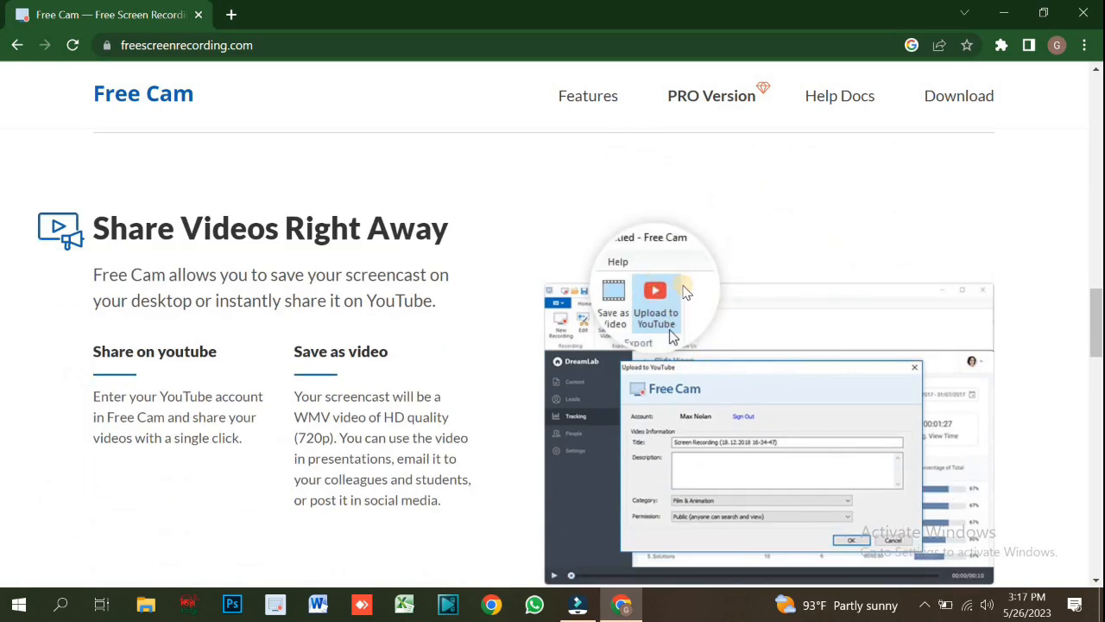
{"action": "scroll", "coordinate": [678, 318], "scroll_direction": "down", "scroll_amount": 6}
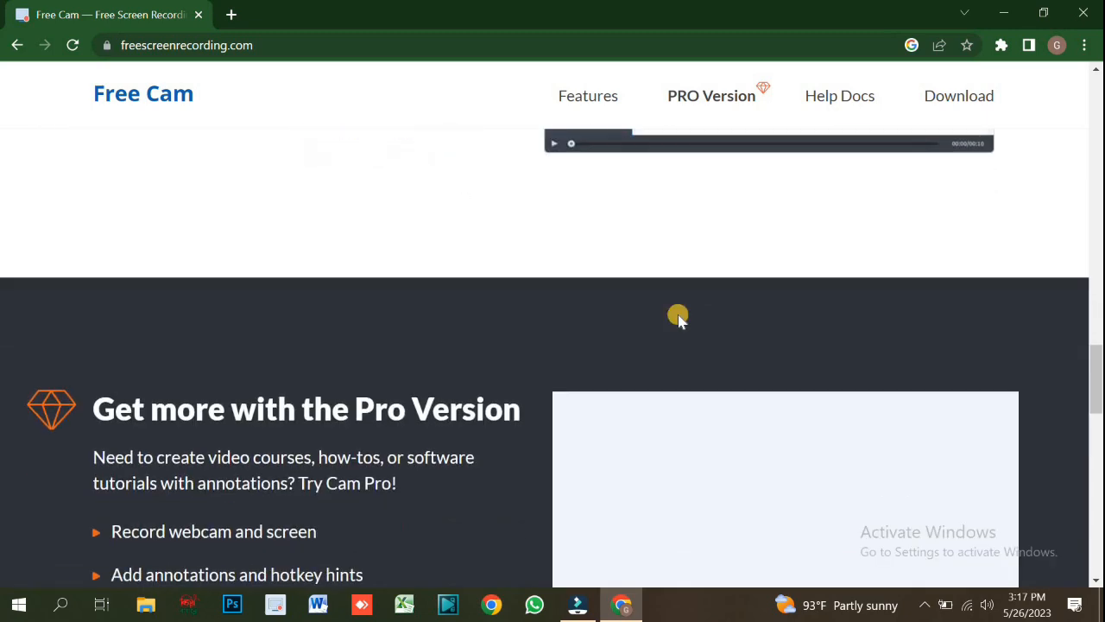
{"action": "scroll", "coordinate": [679, 318], "scroll_direction": "down", "scroll_amount": 4}
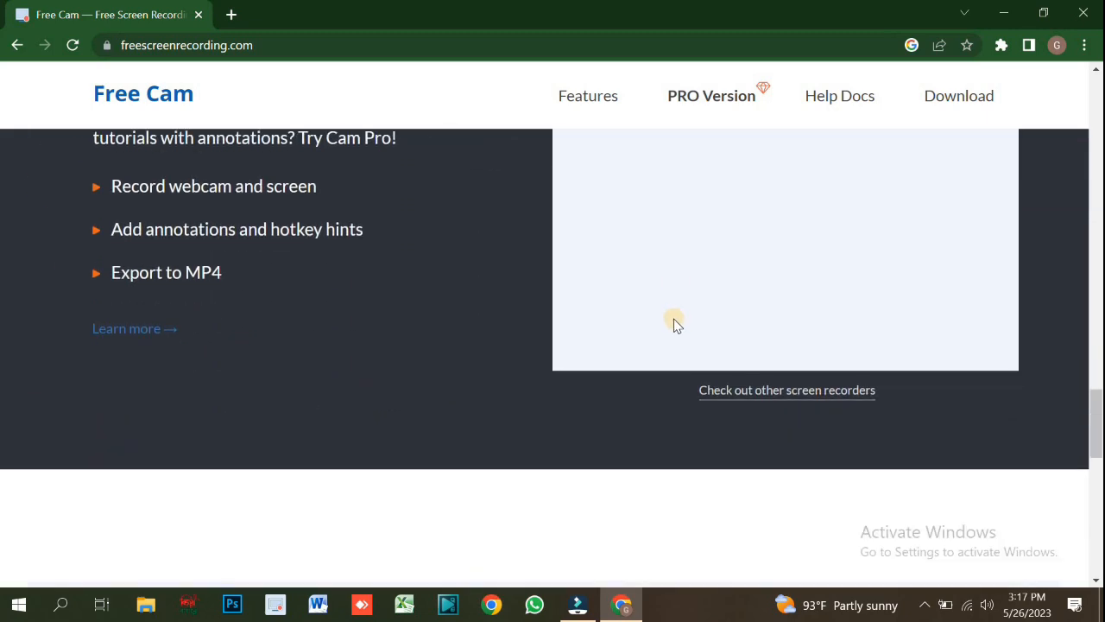
{"action": "scroll", "coordinate": [674, 321], "scroll_direction": "up", "scroll_amount": 1}
- Open the PRO Version page and examine the Free vs. Pro key feature comparison down to the price row
{"action": "left_click", "coordinate": [713, 97]}
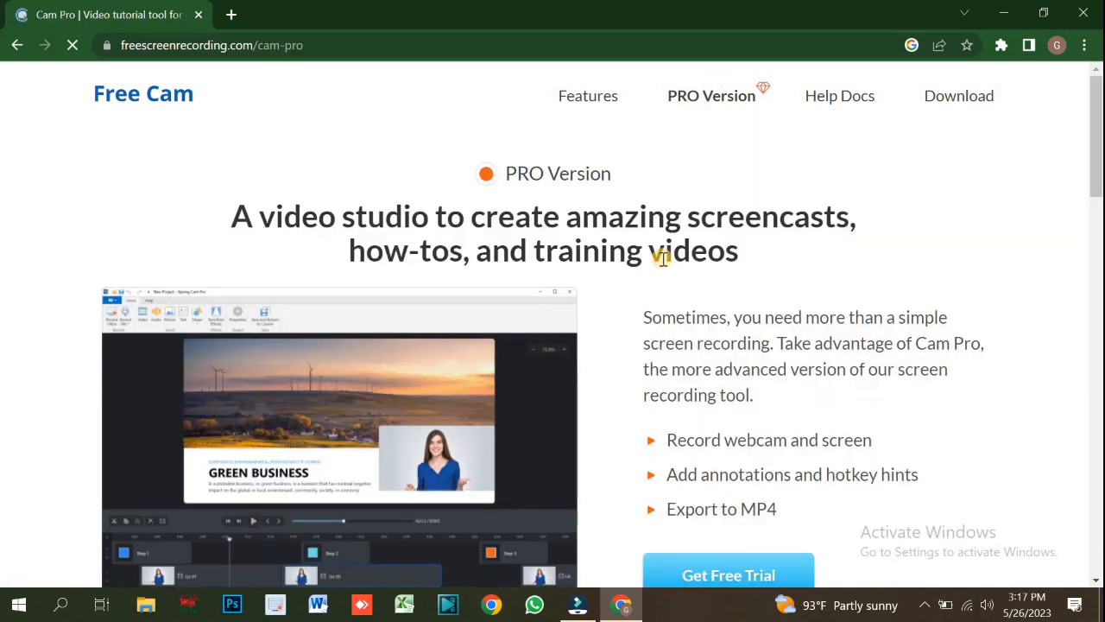
{"action": "scroll", "coordinate": [708, 437], "scroll_direction": "down", "scroll_amount": 2}
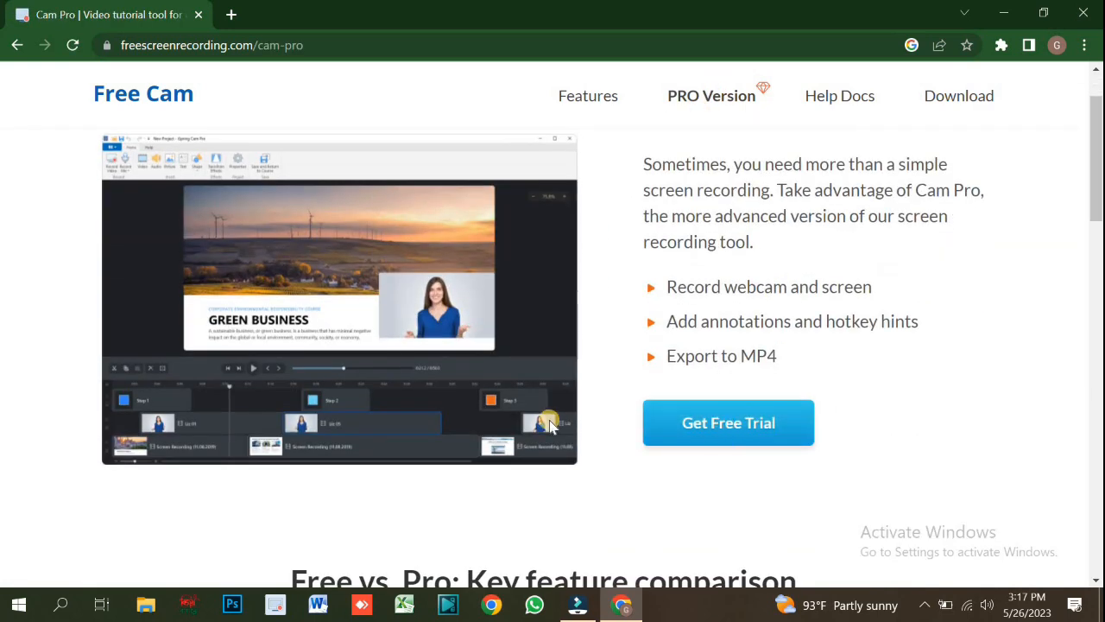
{"action": "scroll", "coordinate": [608, 315], "scroll_direction": "down", "scroll_amount": 2}
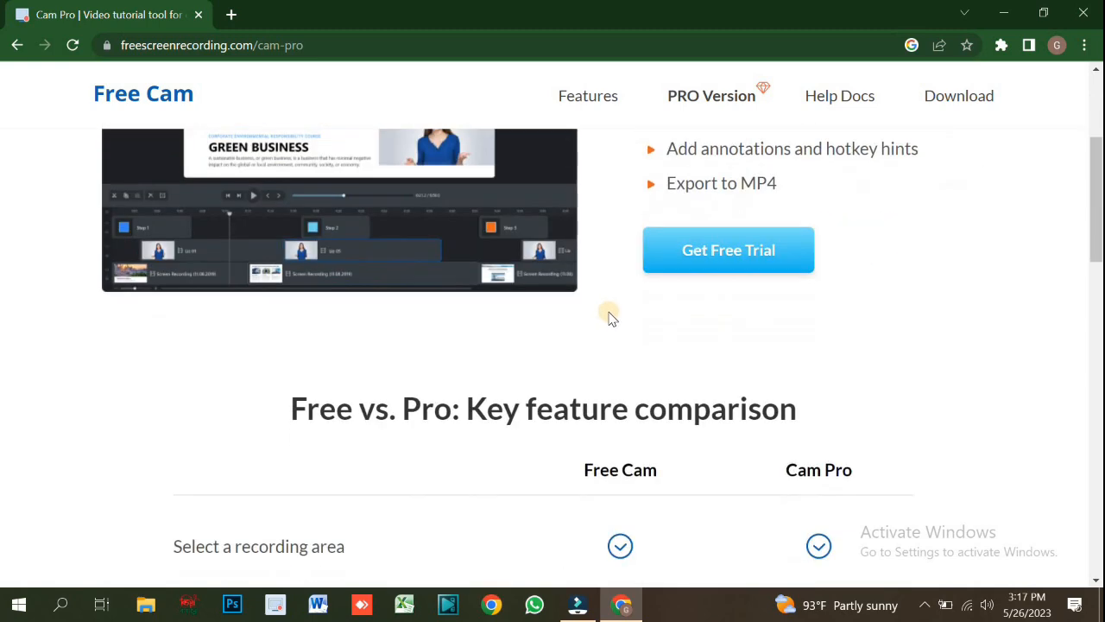
{"action": "scroll", "coordinate": [605, 317], "scroll_direction": "down", "scroll_amount": 1}
{"action": "scroll", "coordinate": [432, 393], "scroll_direction": "down", "scroll_amount": 1}
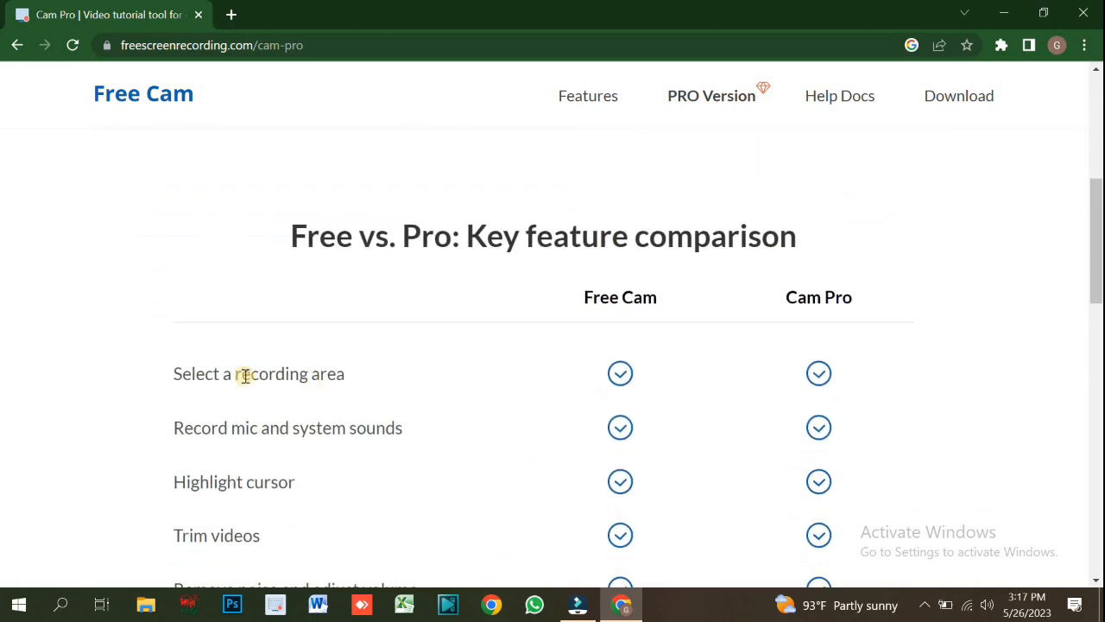
{"action": "scroll", "coordinate": [341, 380], "scroll_direction": "down", "scroll_amount": 1}
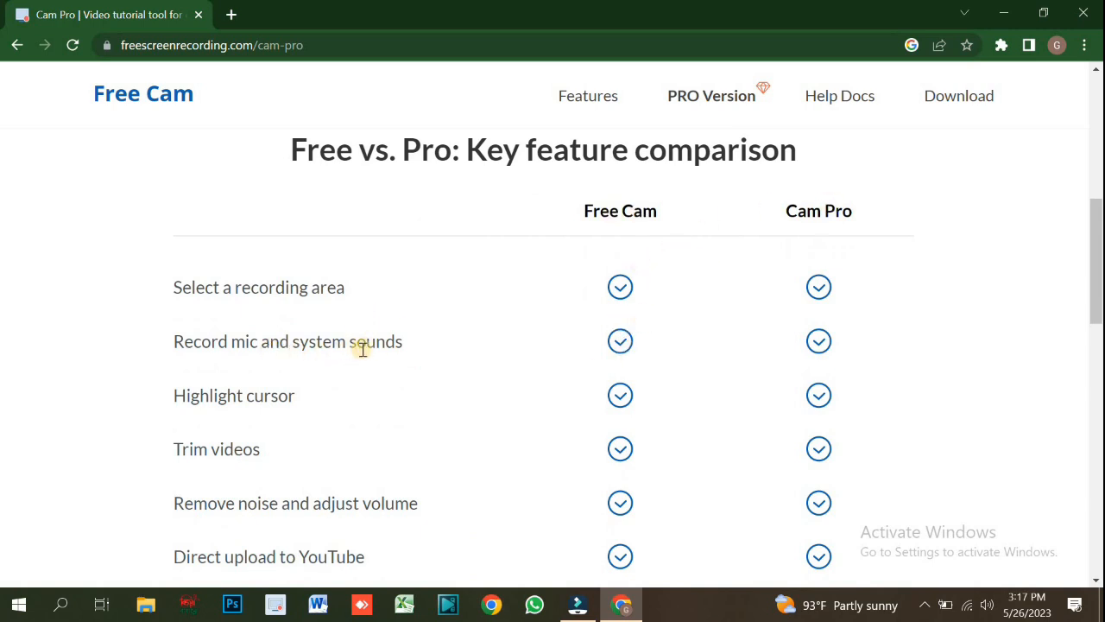
{"action": "scroll", "coordinate": [231, 339], "scroll_direction": "down", "scroll_amount": 1}
{"action": "scroll", "coordinate": [388, 324], "scroll_direction": "down", "scroll_amount": 1}
{"action": "scroll", "coordinate": [611, 357], "scroll_direction": "down", "scroll_amount": 1}
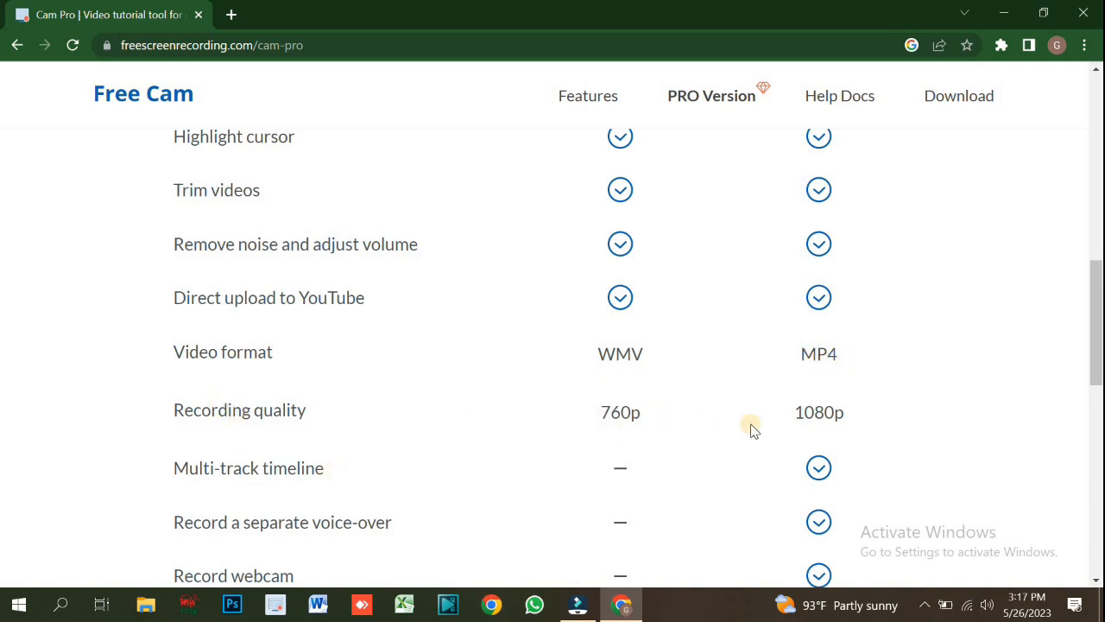
{"action": "scroll", "coordinate": [415, 476], "scroll_direction": "down", "scroll_amount": 1}
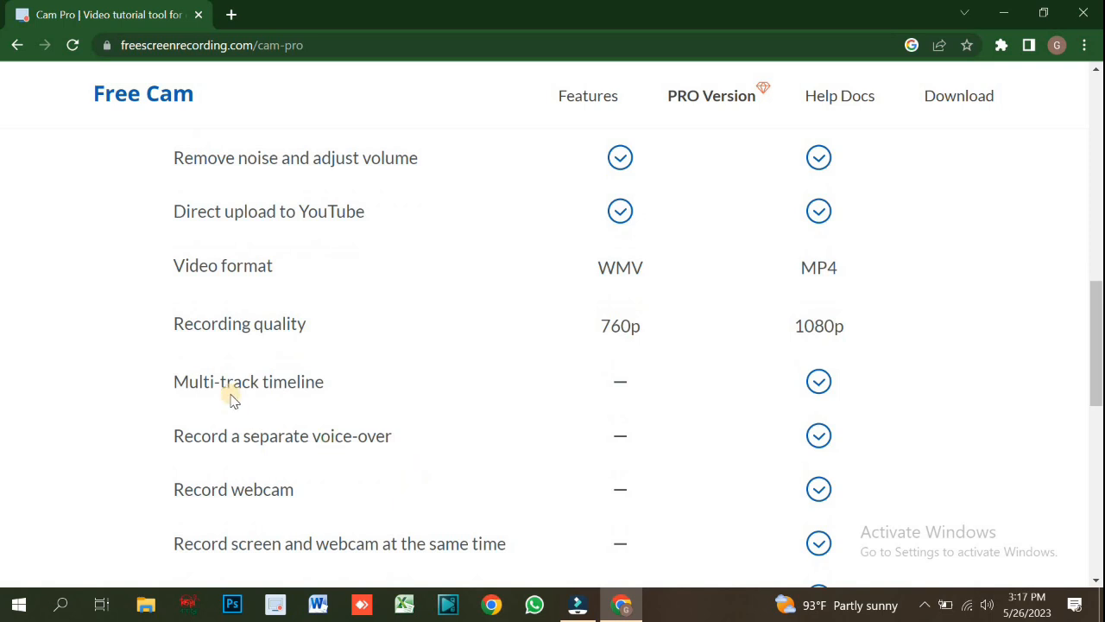
{"action": "scroll", "coordinate": [233, 450], "scroll_direction": "down", "scroll_amount": 2}
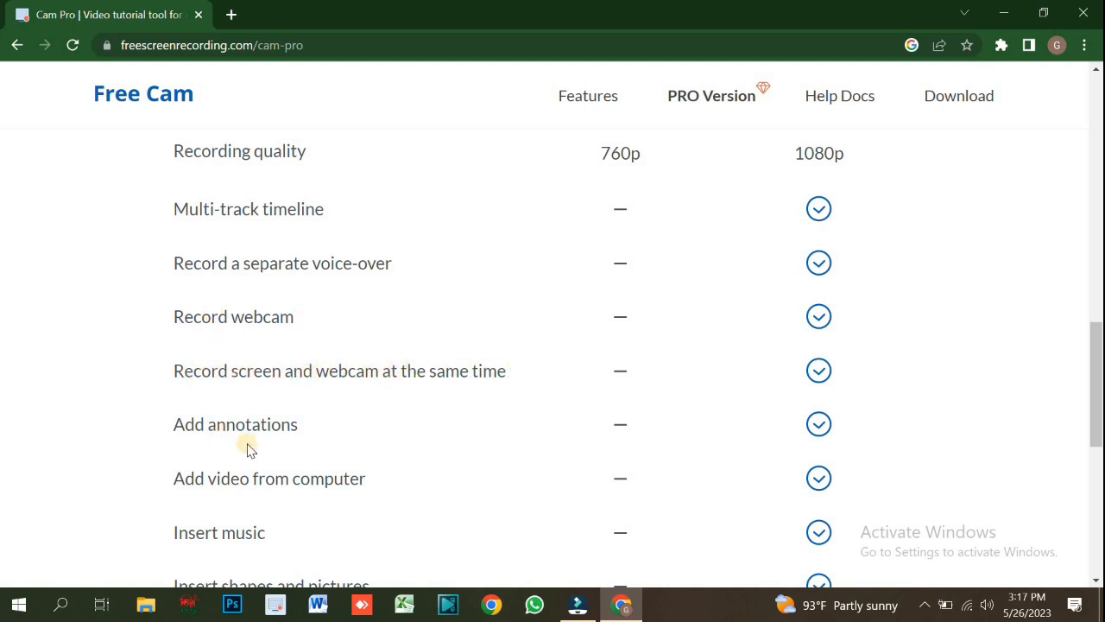
{"action": "scroll", "coordinate": [292, 436], "scroll_direction": "down", "scroll_amount": 1}
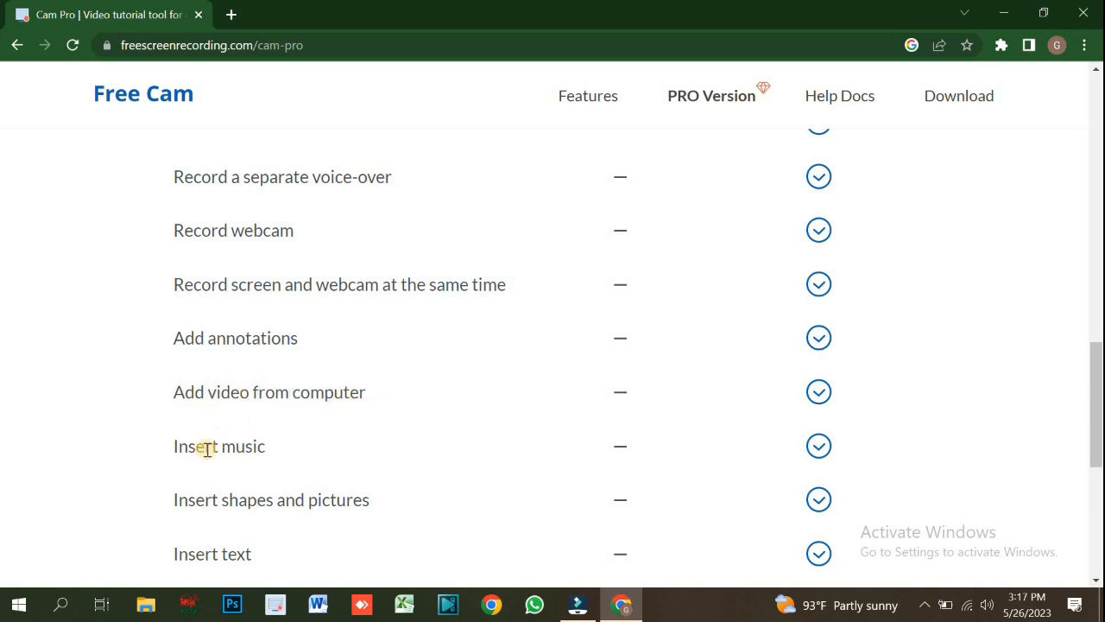
{"action": "scroll", "coordinate": [212, 414], "scroll_direction": "down", "scroll_amount": 1}
{"action": "scroll", "coordinate": [235, 442], "scroll_direction": "down", "scroll_amount": 1}
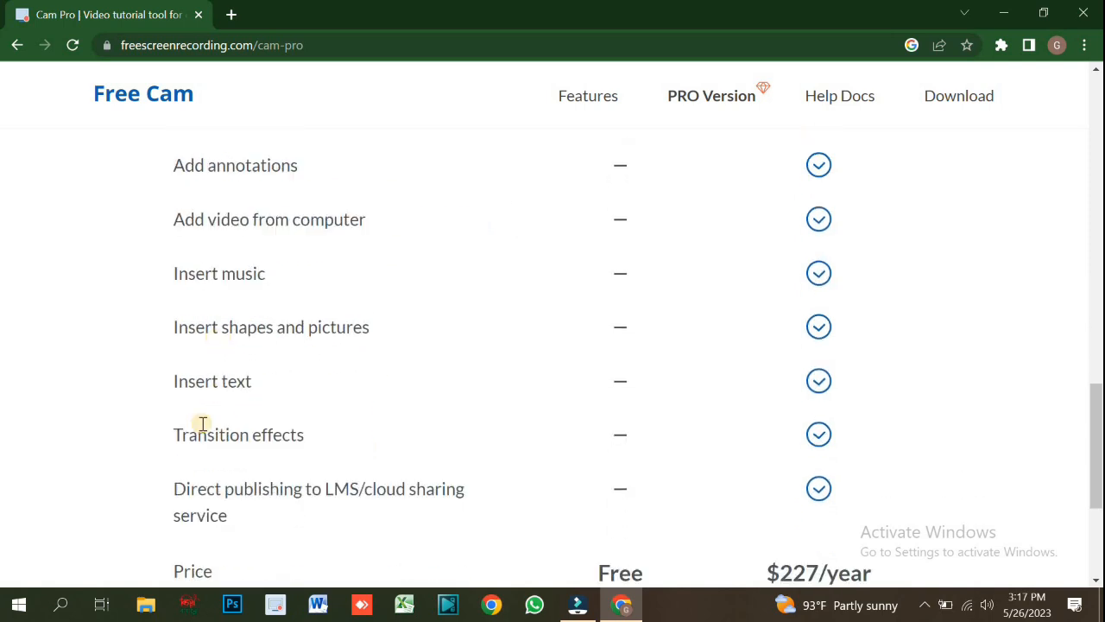
{"action": "scroll", "coordinate": [259, 444], "scroll_direction": "down", "scroll_amount": 1}
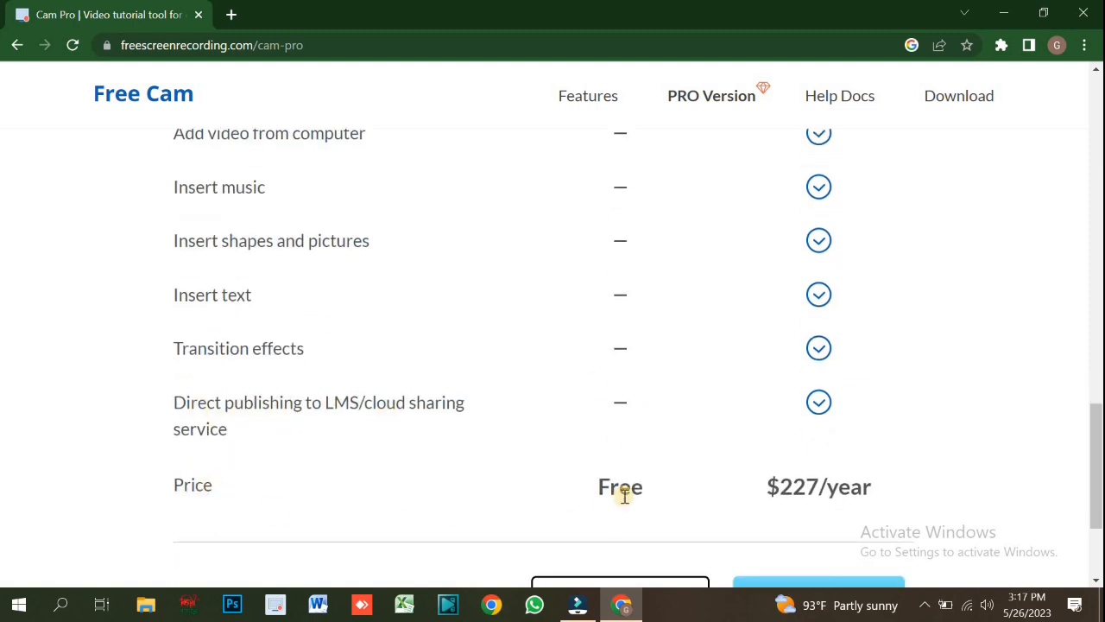
{"action": "scroll", "coordinate": [670, 491], "scroll_direction": "down", "scroll_amount": 1}
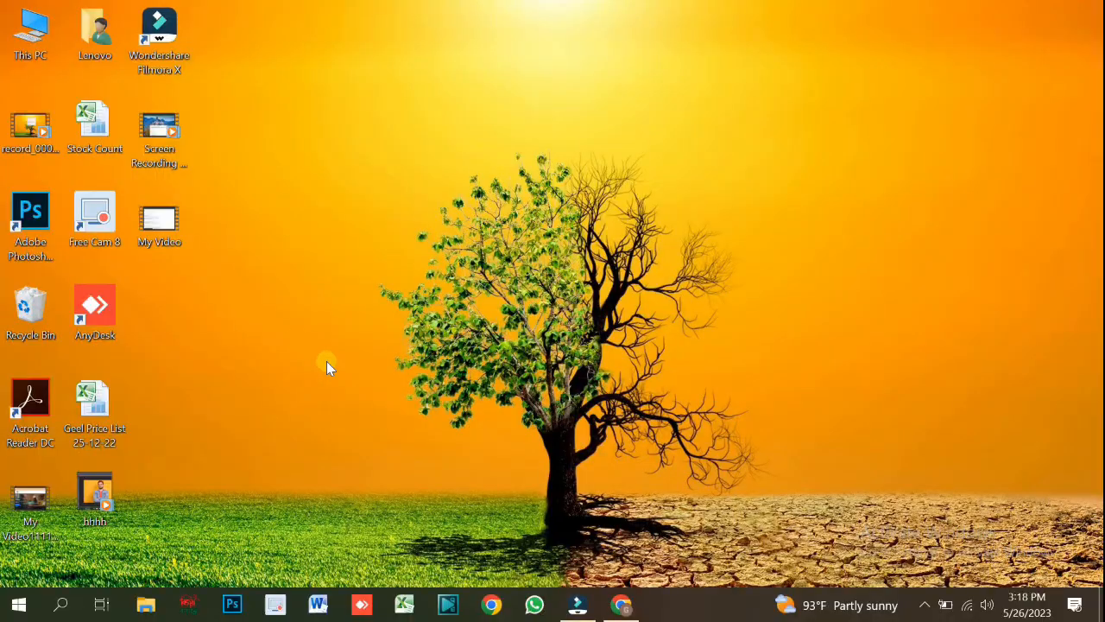
- Launch Free Cam 8 from the desktop and start a new recording
{"action": "double_click", "coordinate": [97, 130]}
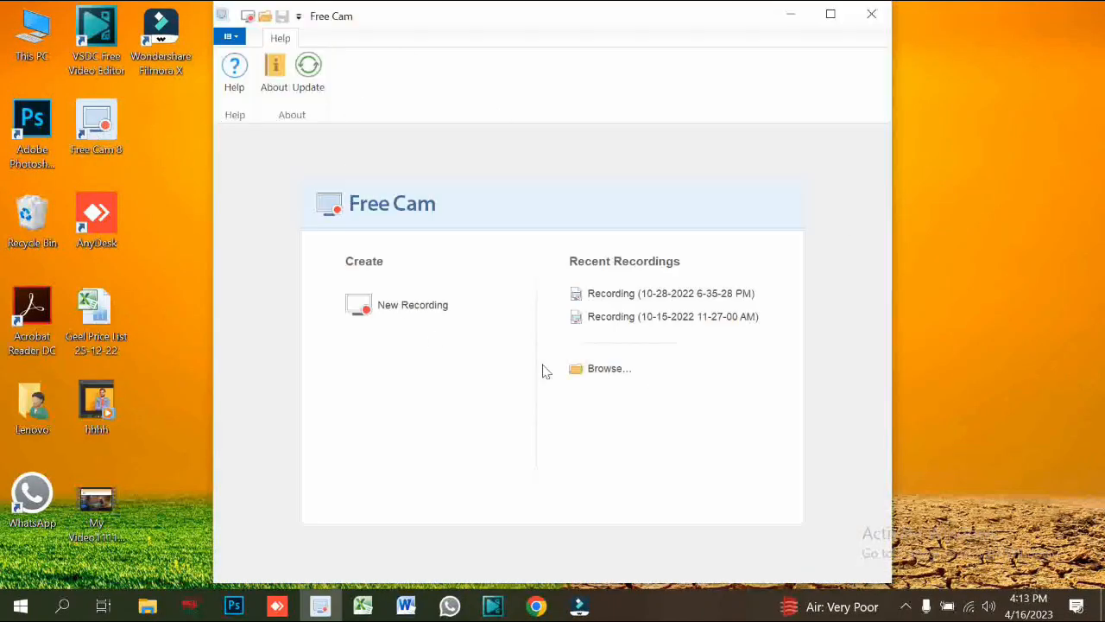
{"action": "left_click", "coordinate": [406, 304]}
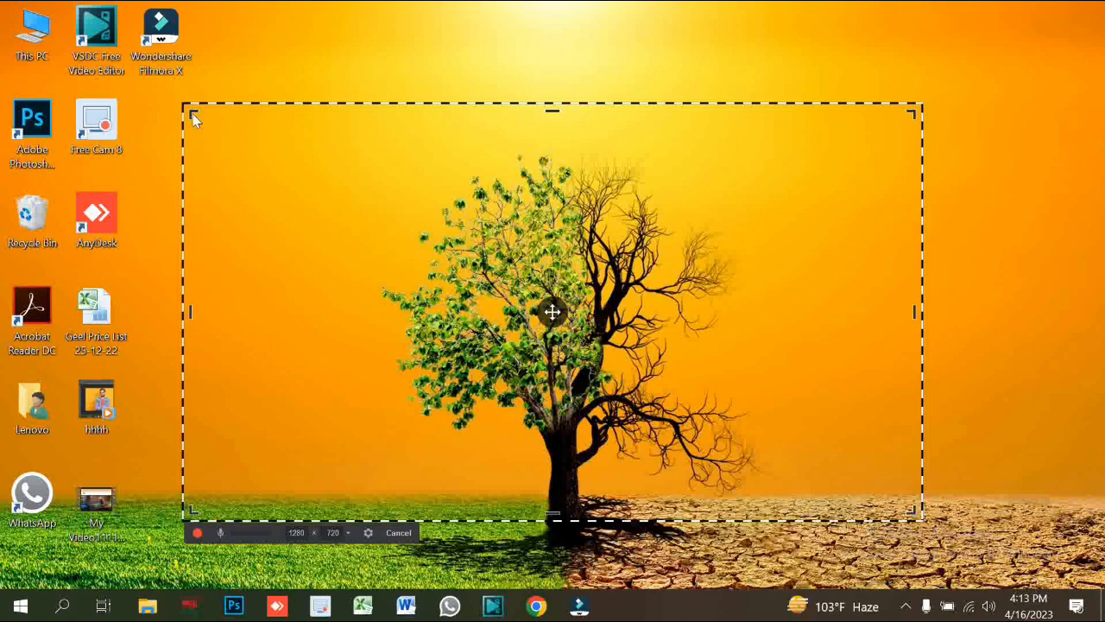
- Enlarge the recording area to about 1388 × 782 by its upper-left corner and shift the whole frame right and slightly up
{"action": "left_click_drag", "start_coordinate": [192, 113], "coordinate": [129, 72]}
{"action": "left_click_drag", "start_coordinate": [127, 137], "coordinate": [121, 67]}
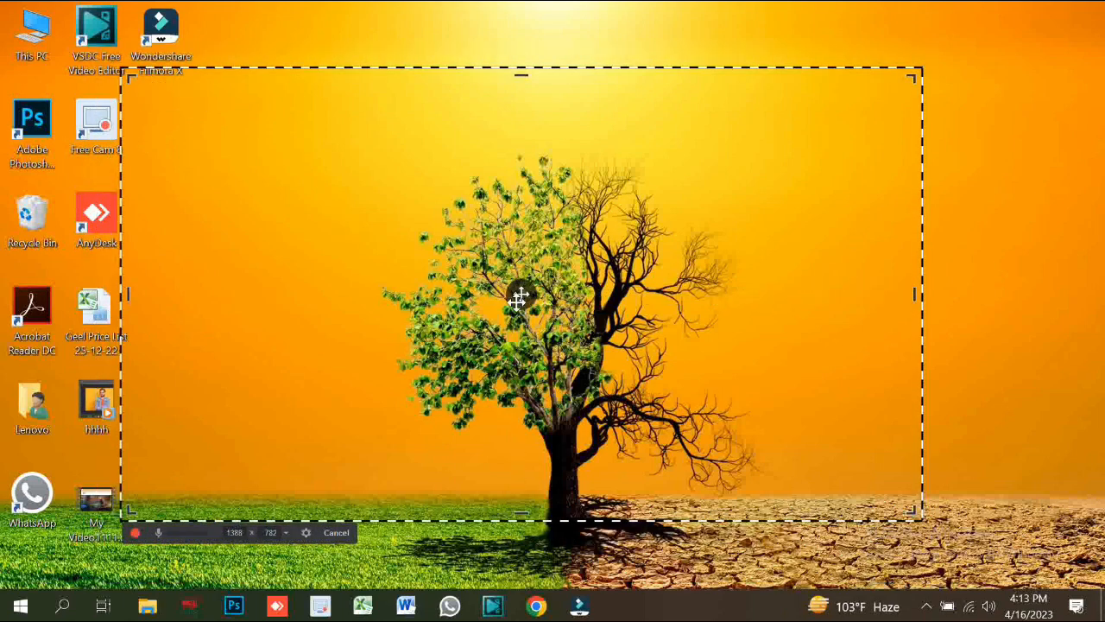
{"action": "left_click_drag", "start_coordinate": [517, 295], "coordinate": [563, 284]}
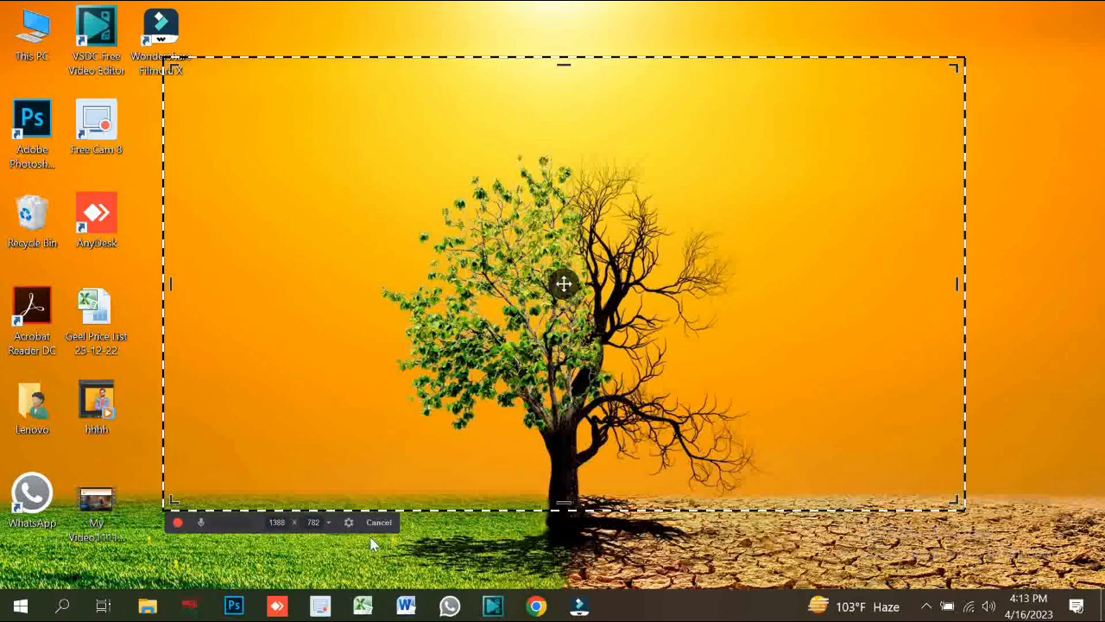
- Set the recording area to Fullscreen
{"action": "left_click", "coordinate": [329, 523]}
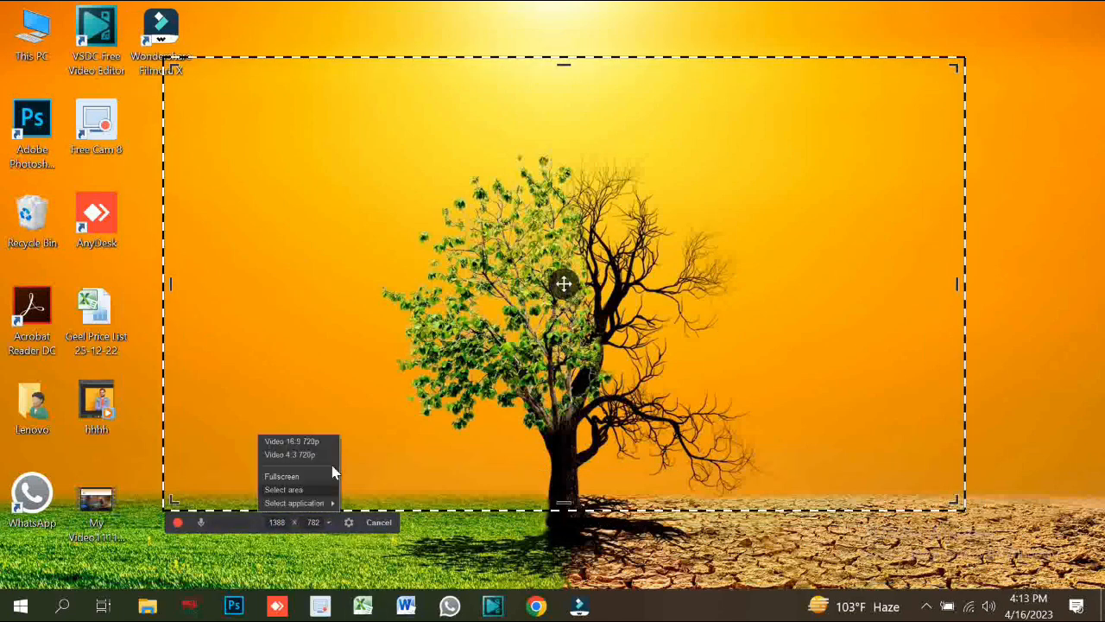
{"action": "left_click", "coordinate": [282, 476]}
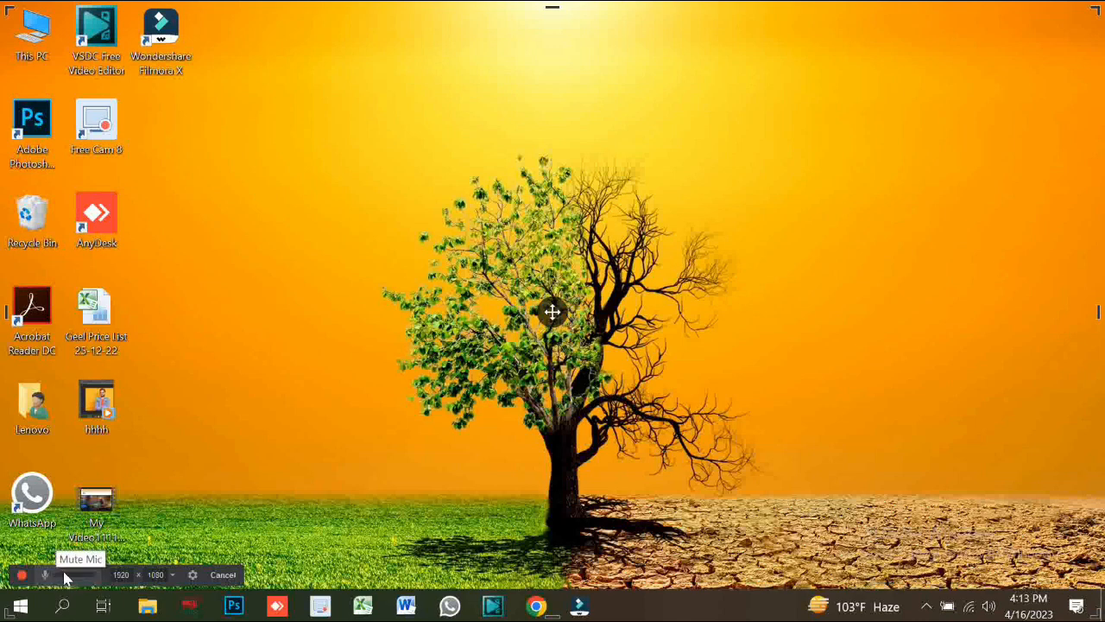
- Review the recorder's settings for the pause, stop and discard shortcuts and the audio recording options, keeping them as they are
{"action": "left_click", "coordinate": [190, 577]}
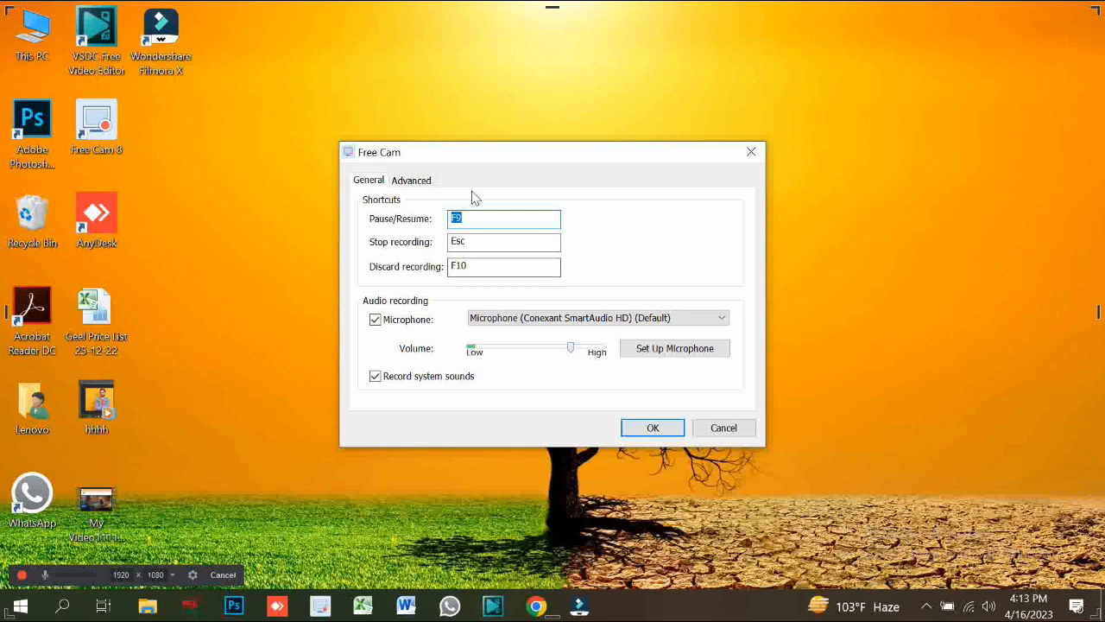
{"action": "left_click", "coordinate": [480, 243]}
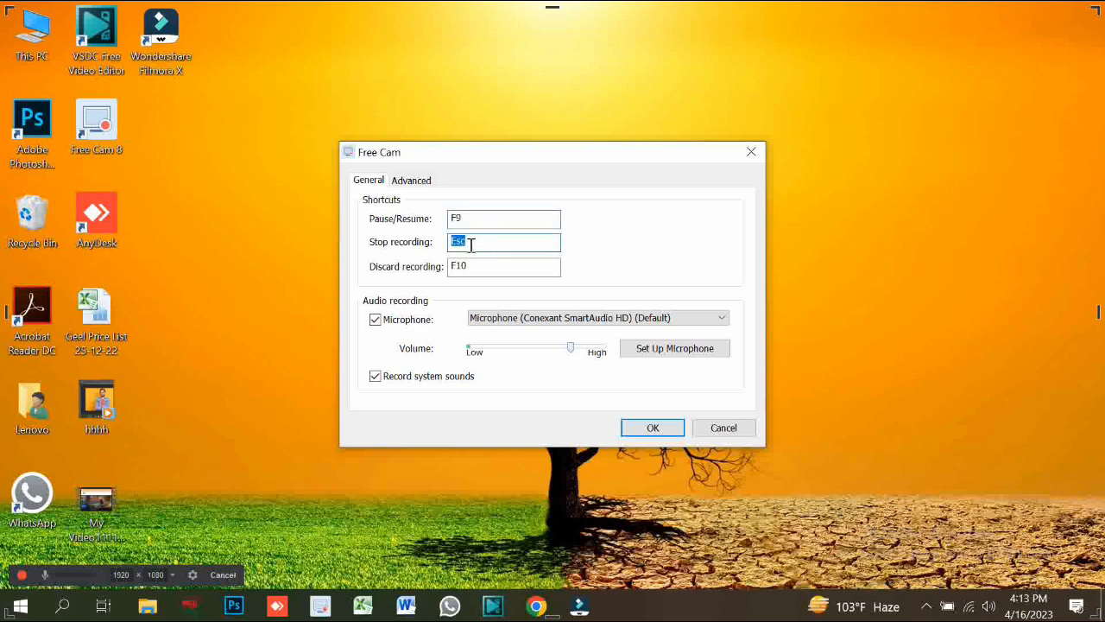
{"action": "left_click", "coordinate": [481, 268]}
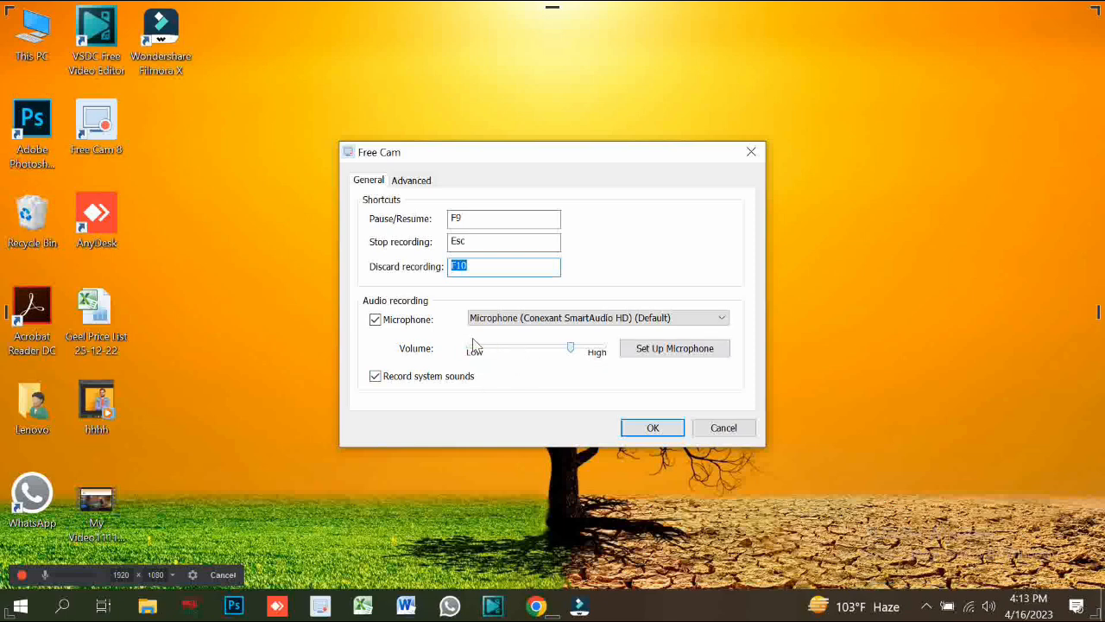
{"action": "left_click", "coordinate": [665, 432]}
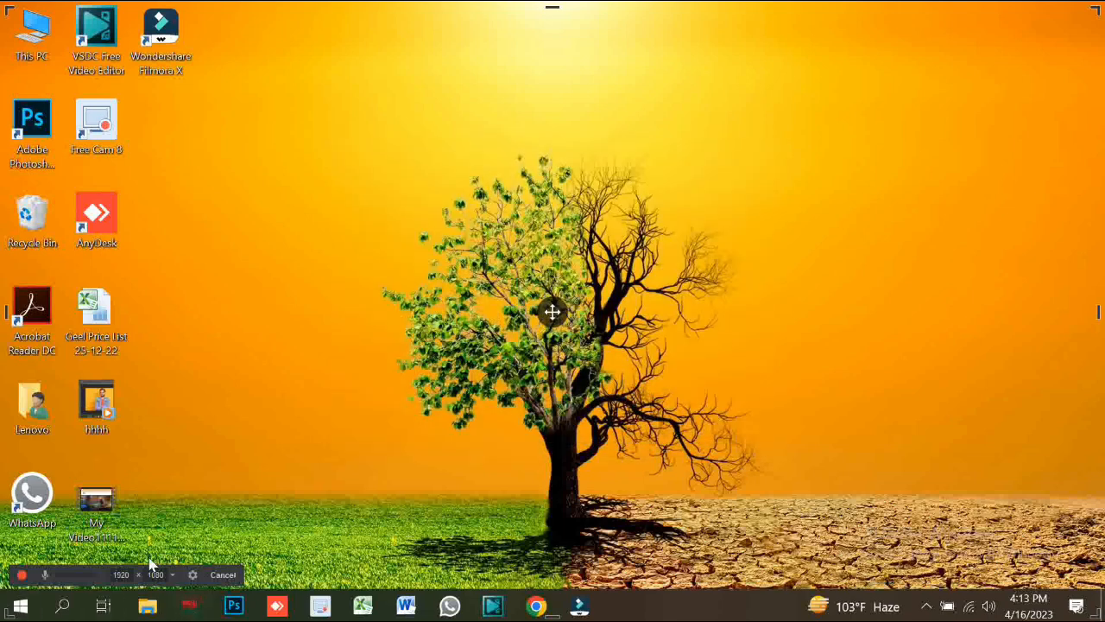
- Record a fullscreen clip about 4 seconds long and export it as a video file
{"action": "left_click", "coordinate": [21, 576]}
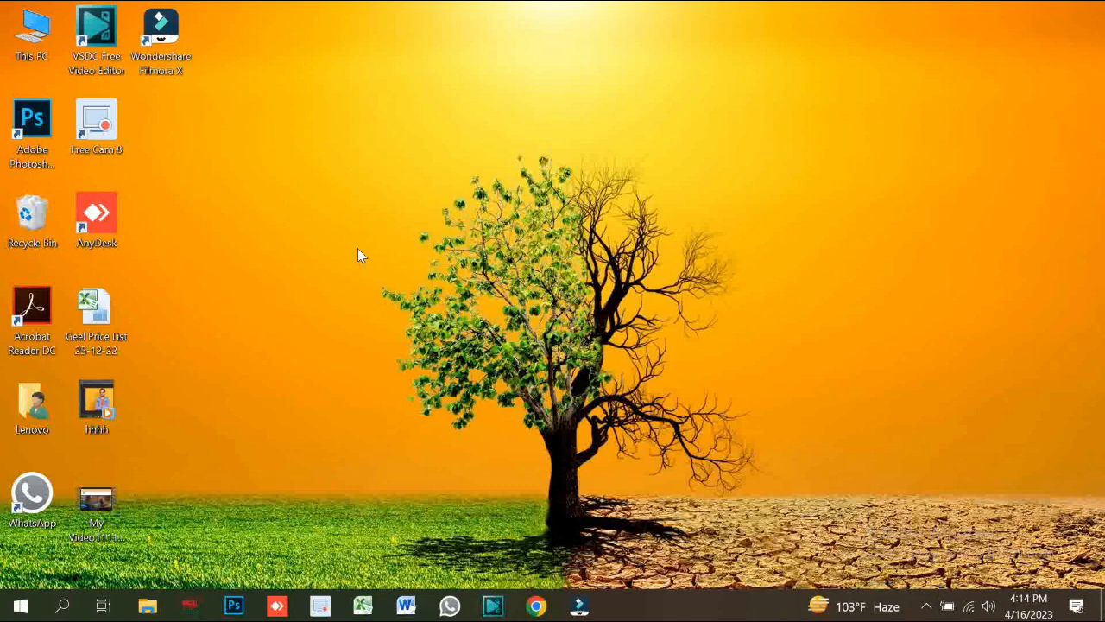
{"action": "key", "text": "Escape"}
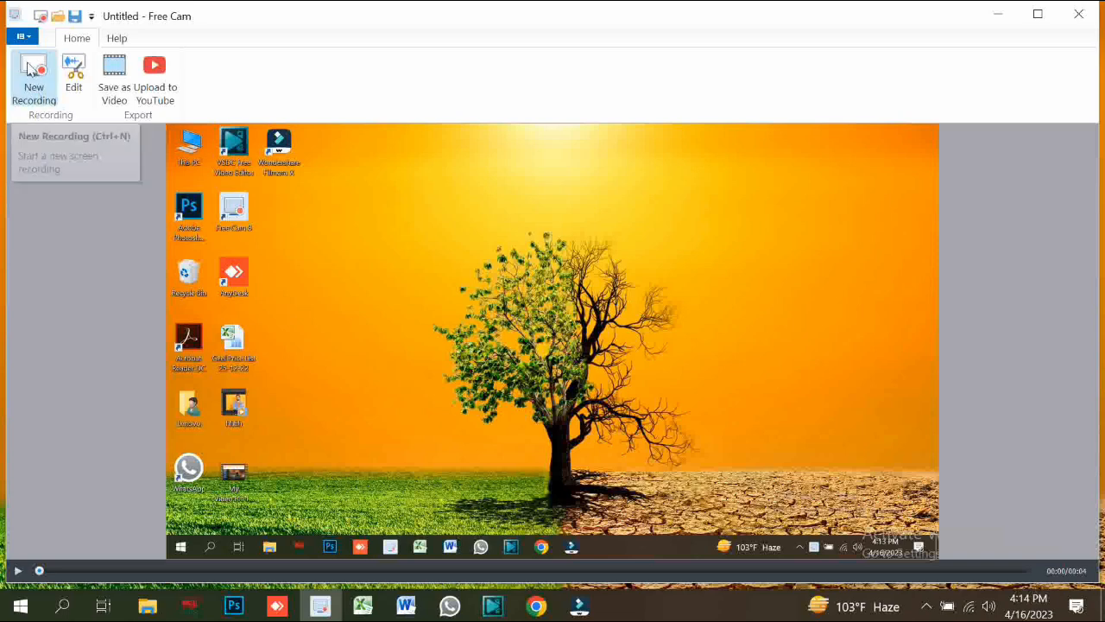
{"action": "left_click", "coordinate": [107, 76]}
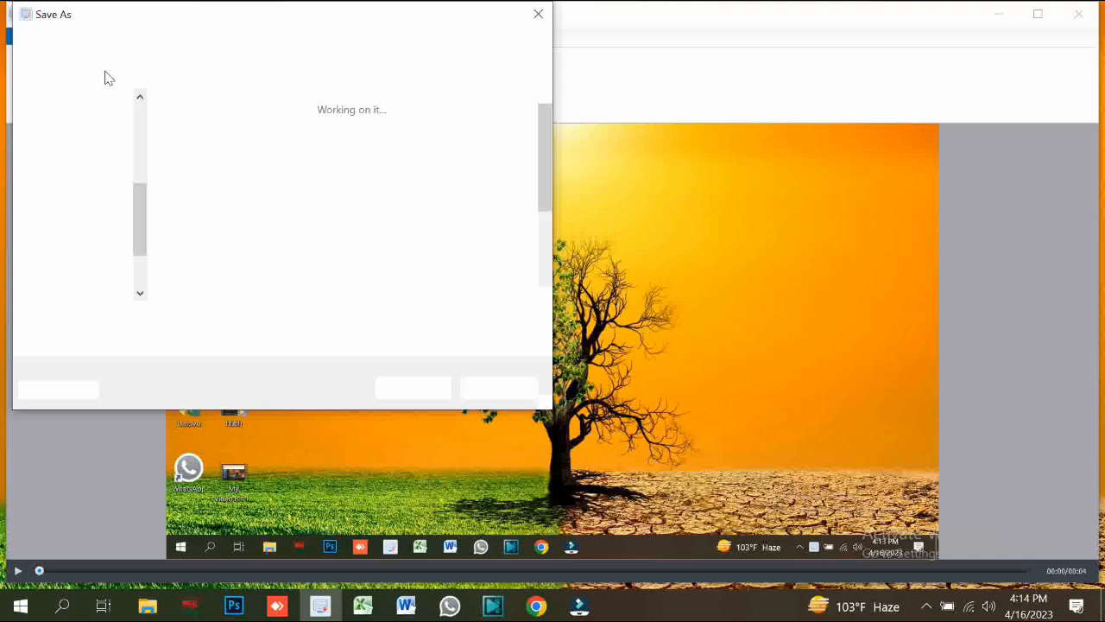
{"action": "left_click", "coordinate": [407, 389]}
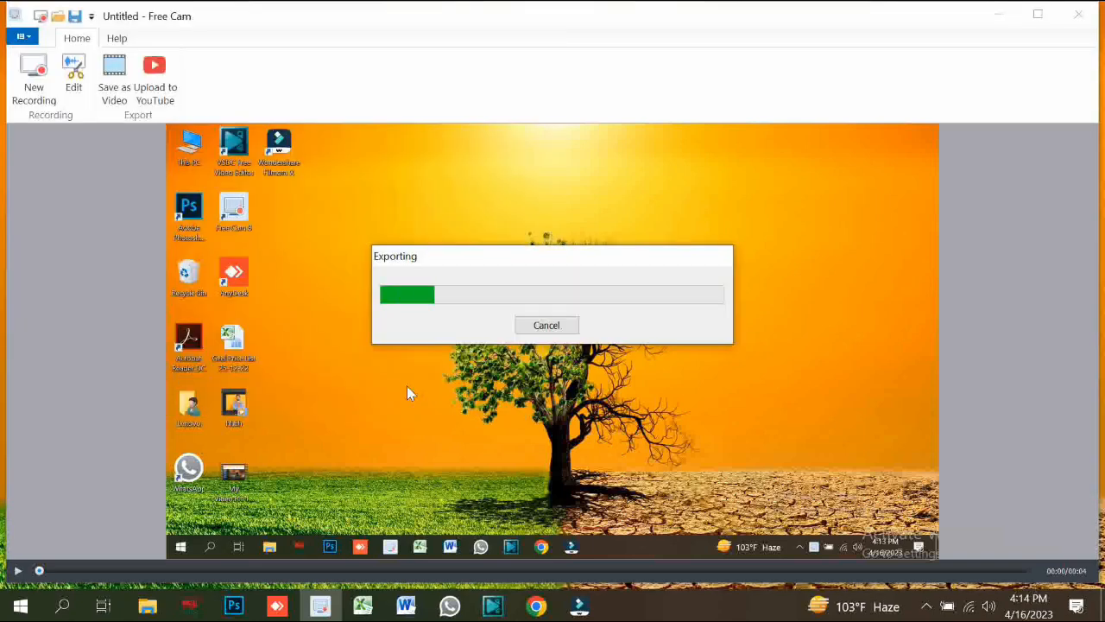